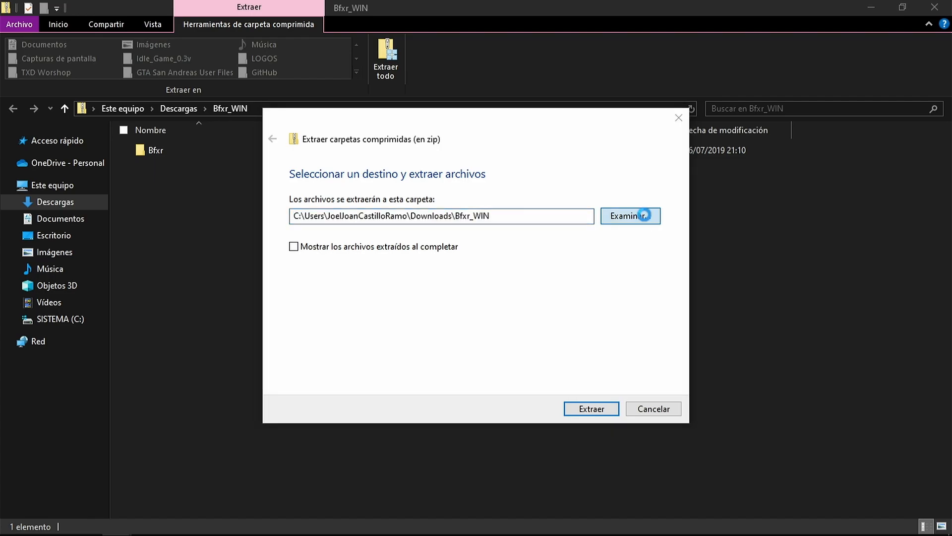
# Extract the Bfxr_WIN archive into the Escritorio folder
pyautogui.click(333, 310)
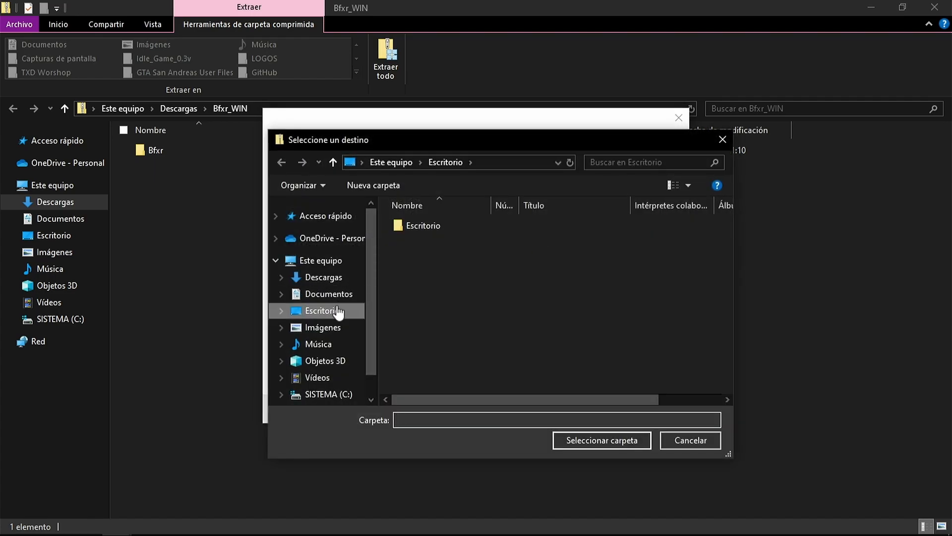
pyautogui.click(602, 441)
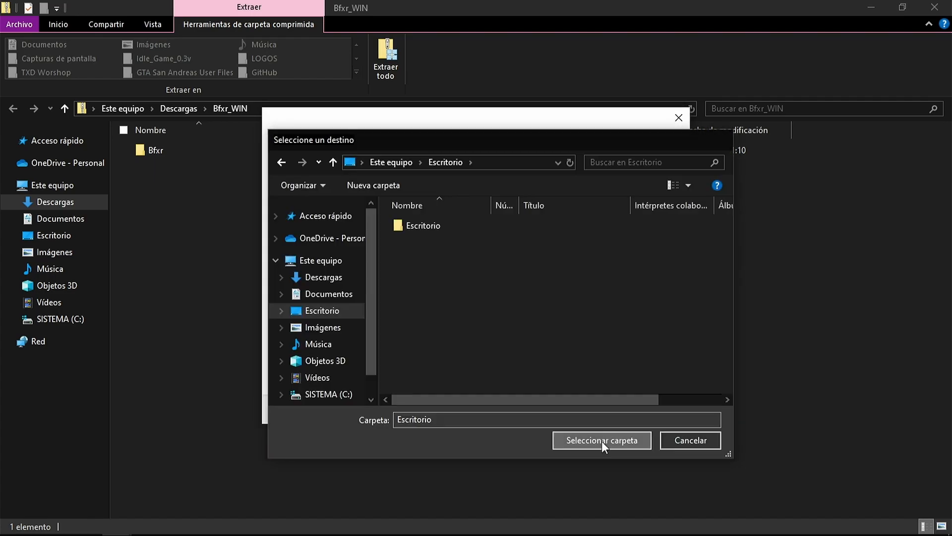
pyautogui.click(601, 411)
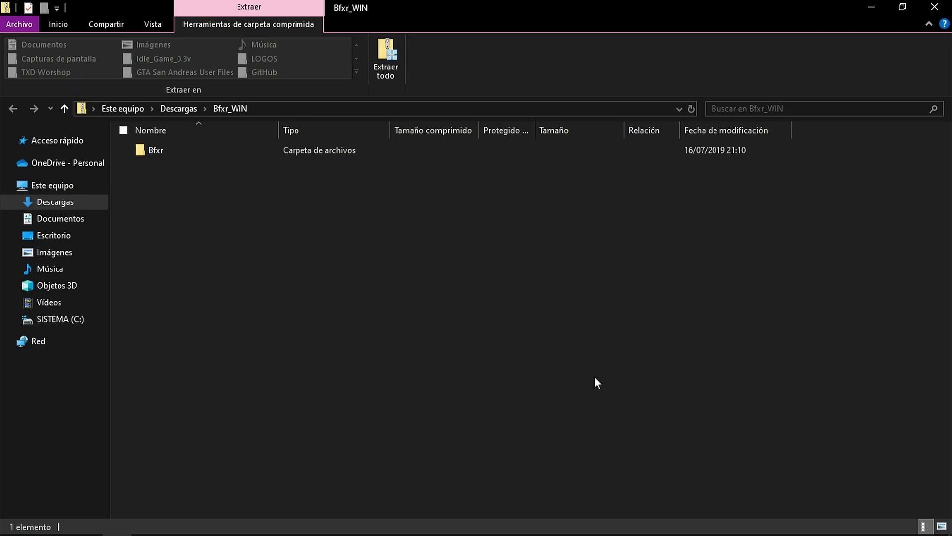
# Open the extracted Bfxr folder in Escritorio and create a shortcut to the Bfxr application
pyautogui.click(69, 237)
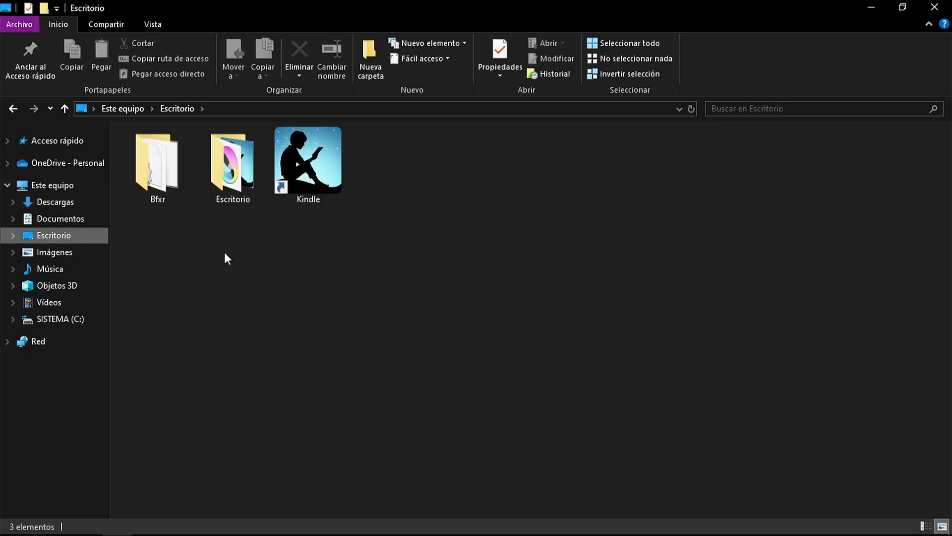
pyautogui.doubleClick(166, 178)
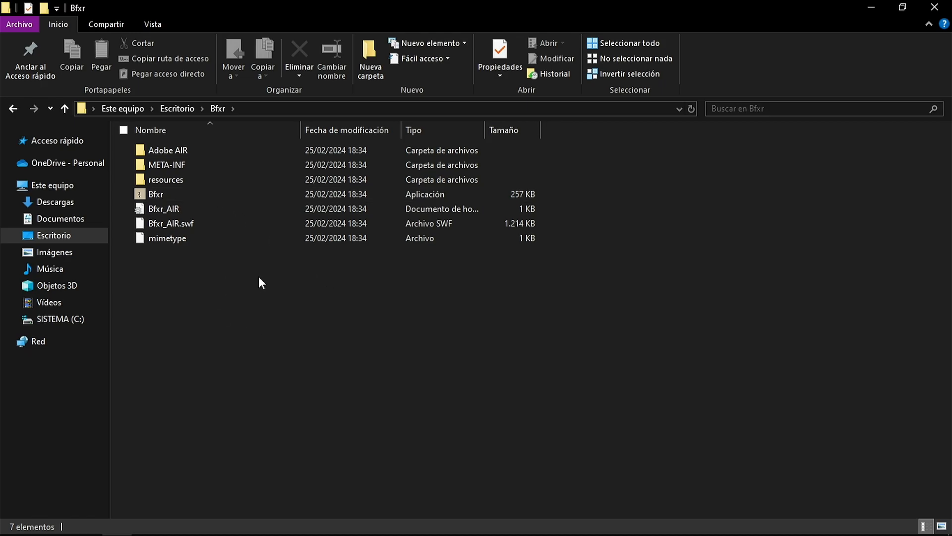
pyautogui.click(204, 195)
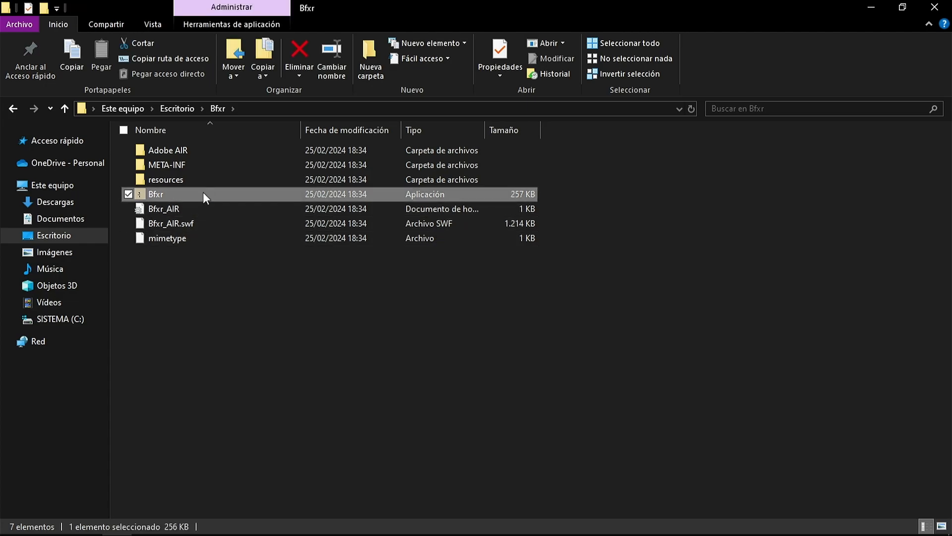
pyautogui.rightClick(203, 191)
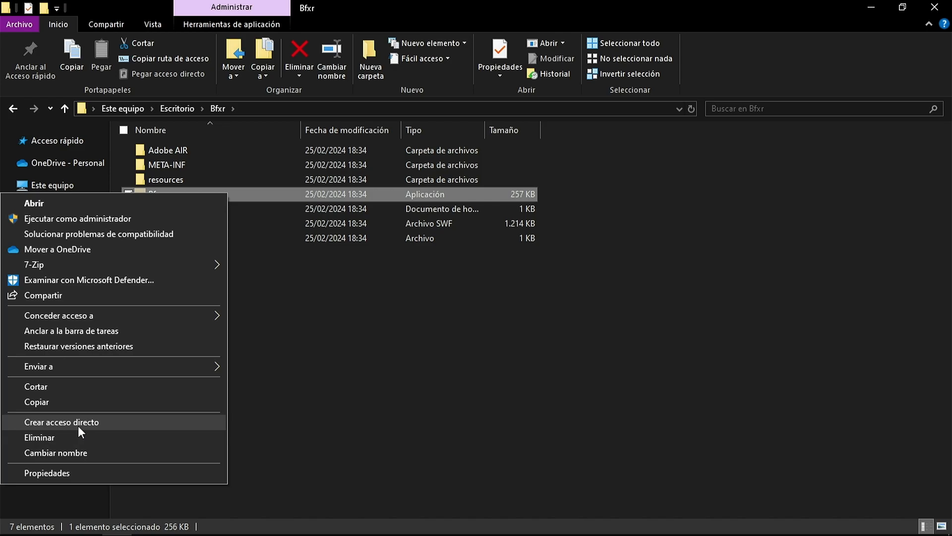
pyautogui.click(90, 423)
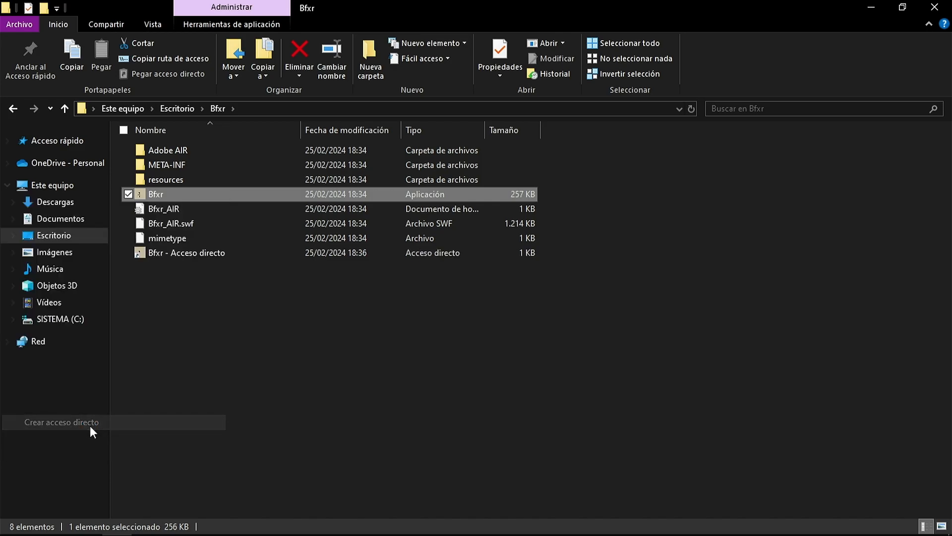
# Rename the new application shortcut to Bfxr
pyautogui.click(223, 362)
pyautogui.rightClick(218, 193)
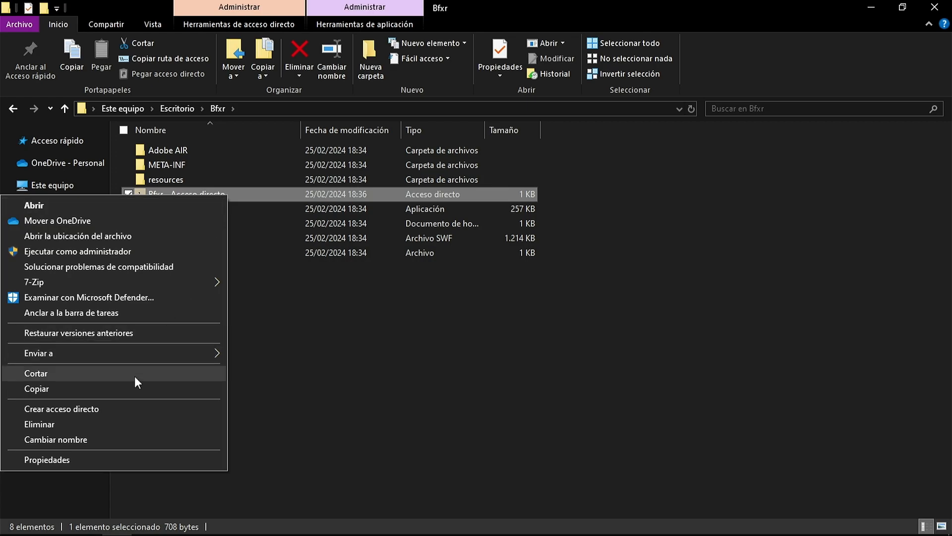
pyautogui.click(87, 438)
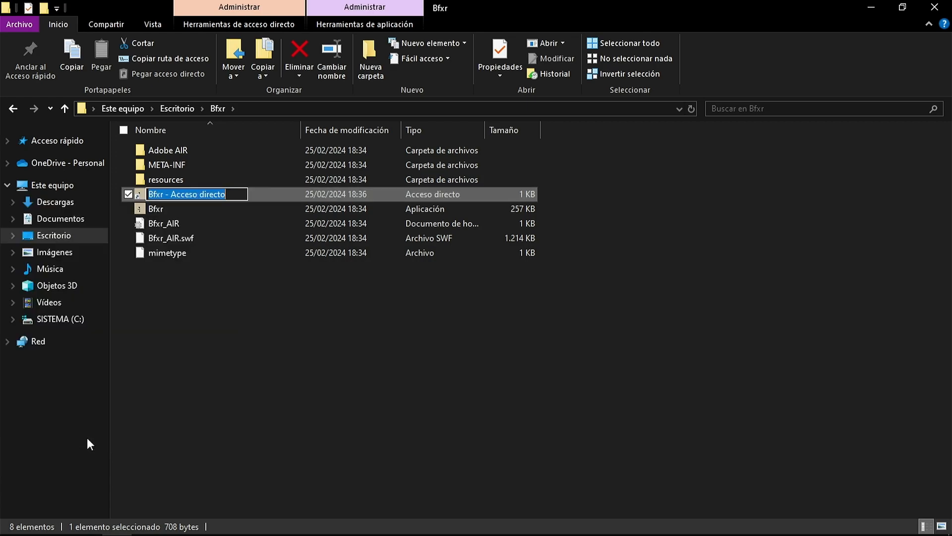
pyautogui.press('BackSpace')
pyautogui.press('BackSpace')
pyautogui.press('BackSpace')
pyautogui.press('BackSpace')
pyautogui.press('BackSpace')
pyautogui.press('BackSpace')
pyautogui.press('BackSpace')
pyautogui.press('BackSpace')
pyautogui.press('BackSpace')
pyautogui.press('BackSpace')
pyautogui.press('BackSpace')
pyautogui.press('BackSpace')
pyautogui.press('BackSpace')
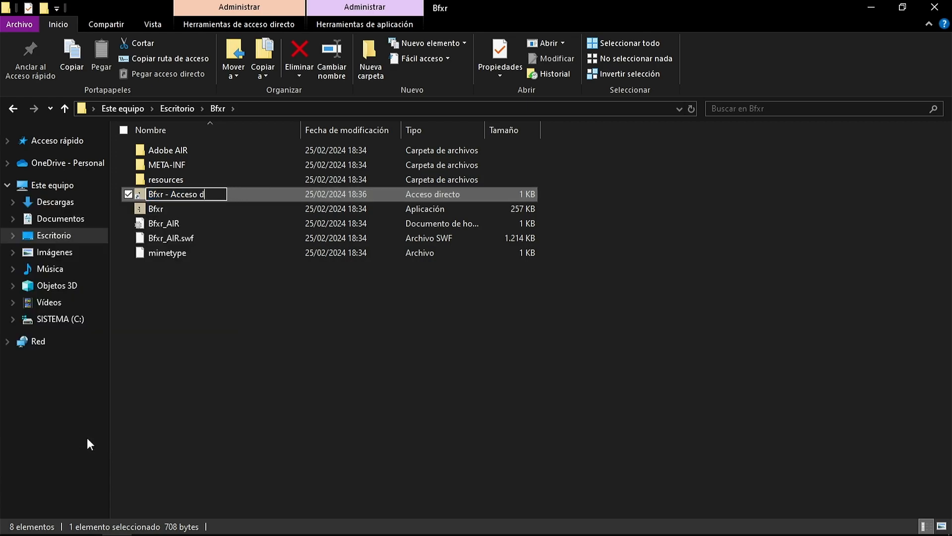
pyautogui.press('BackSpace')
pyautogui.press('BackSpace')
pyautogui.press('BackSpace')
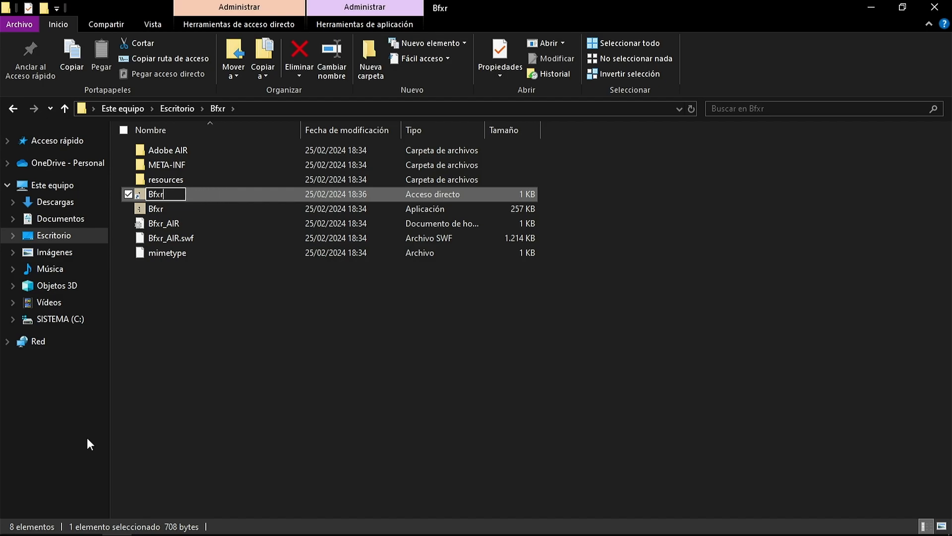
pyautogui.press('Return')
pyautogui.click(274, 364)
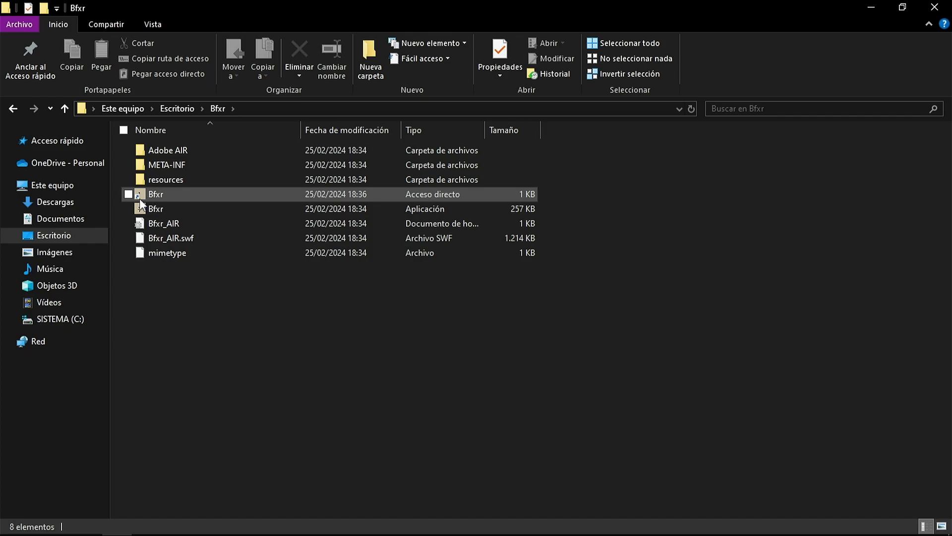
# Move the Bfxr shortcut from the Bfxr folder to Escritorio and clear the open windows to show the desktop
pyautogui.moveTo(177, 194); pyautogui.dragTo(77, 237)
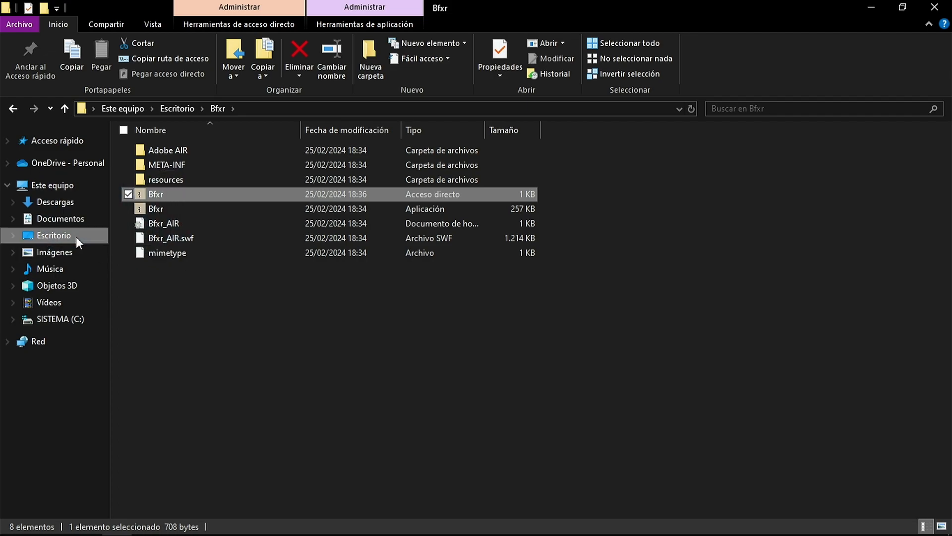
pyautogui.click(935, 7)
pyautogui.click(873, 7)
pyautogui.click(873, 7)
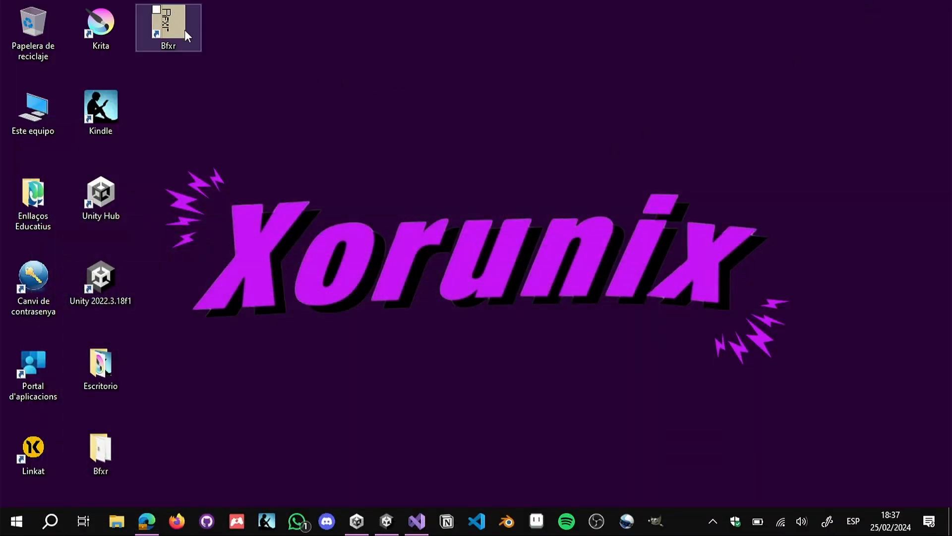
# Launch Bfxr from its desktop shortcut and delete the Powerup sound from the sound list
pyautogui.click(169, 18)
pyautogui.doubleClick(170, 19)
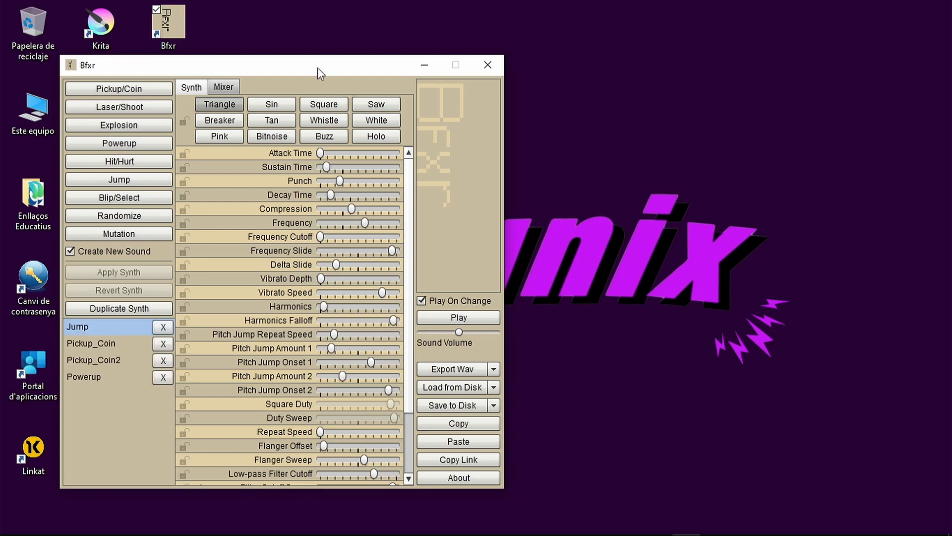
pyautogui.moveTo(317, 64); pyautogui.dragTo(504, 52)
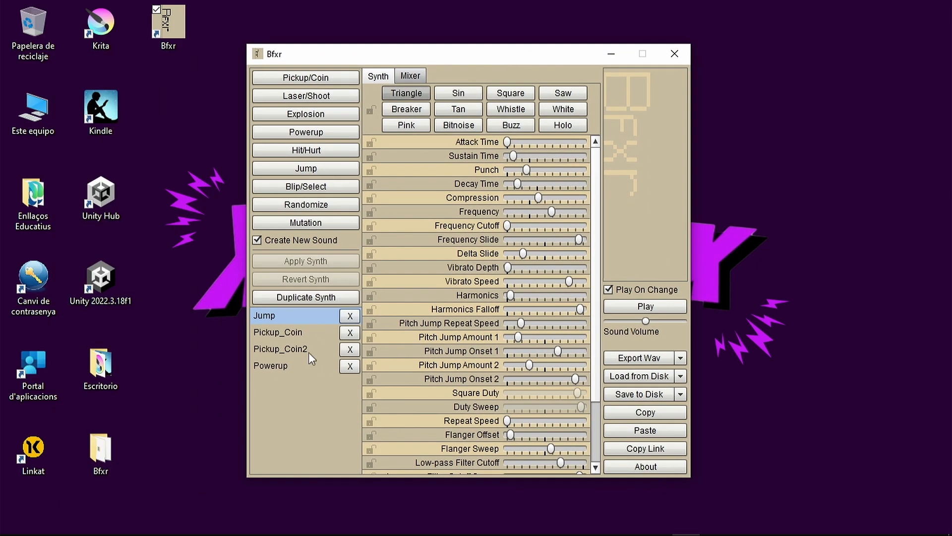
pyautogui.click(350, 366)
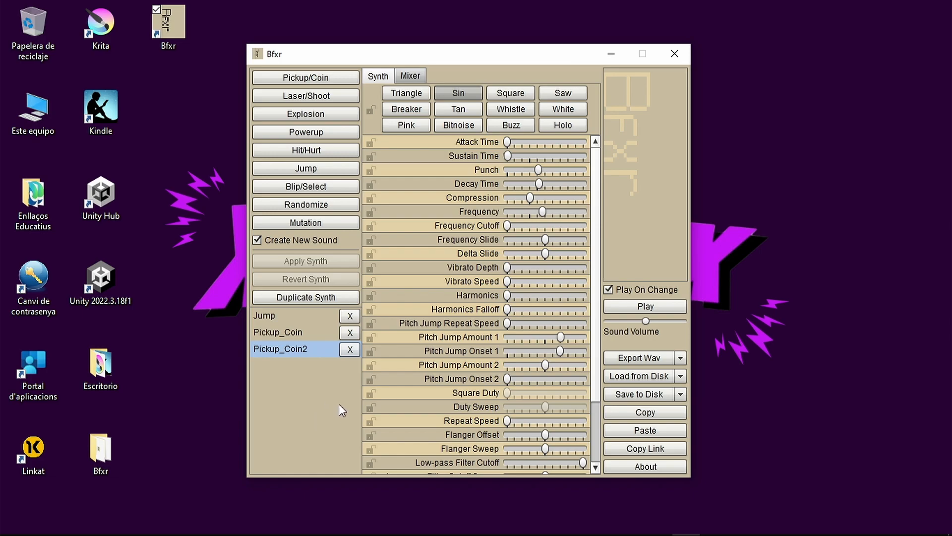
# Move the Bfxr window up and enlarge it vertically to fit the synth parameters down to Bit Crush Sweep
pyautogui.moveTo(385, 480); pyautogui.dragTo(386, 530)
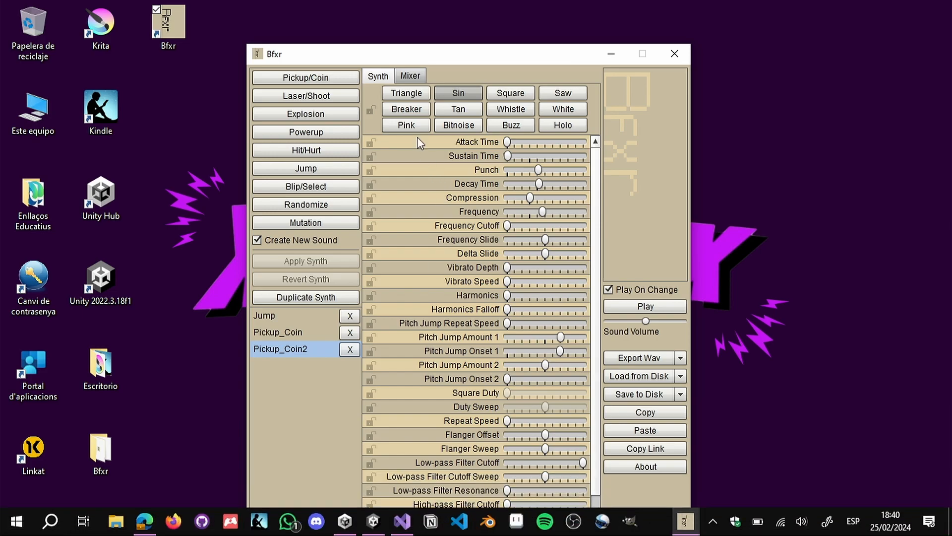
pyautogui.moveTo(403, 57); pyautogui.dragTo(400, 21)
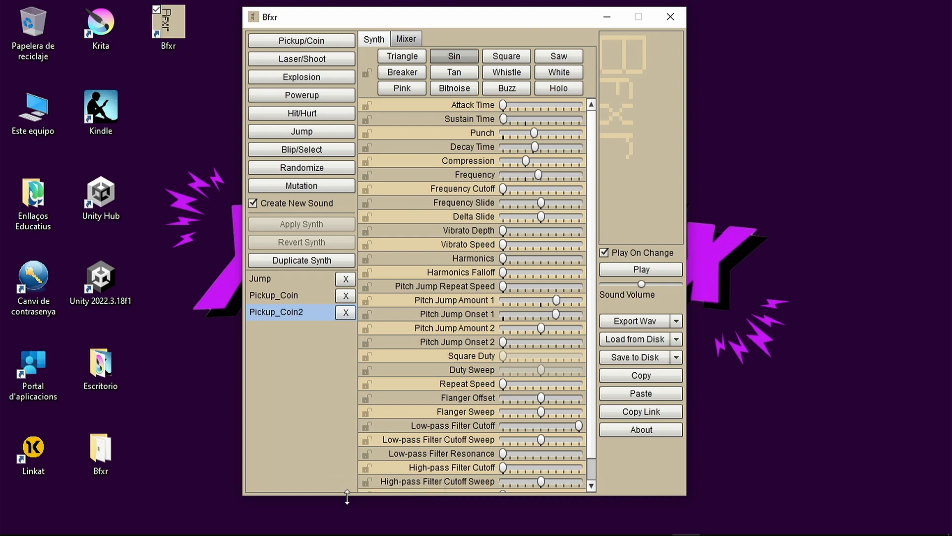
pyautogui.moveTo(348, 494); pyautogui.dragTo(349, 531)
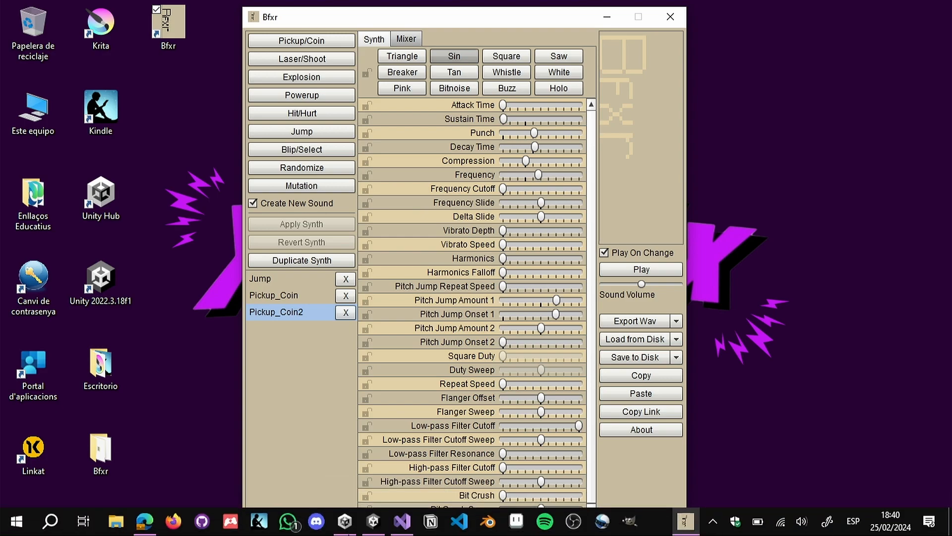
# Generate an Explosion, a Hit/Hurt, a Blip/Select and a second Hit/Hurt sound
pyautogui.moveTo(471, 354)
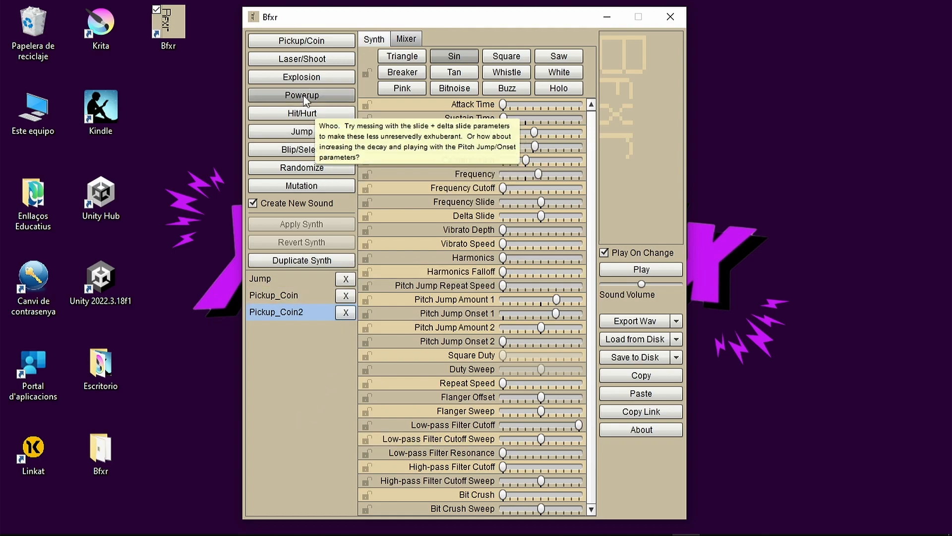
pyautogui.click(338, 80)
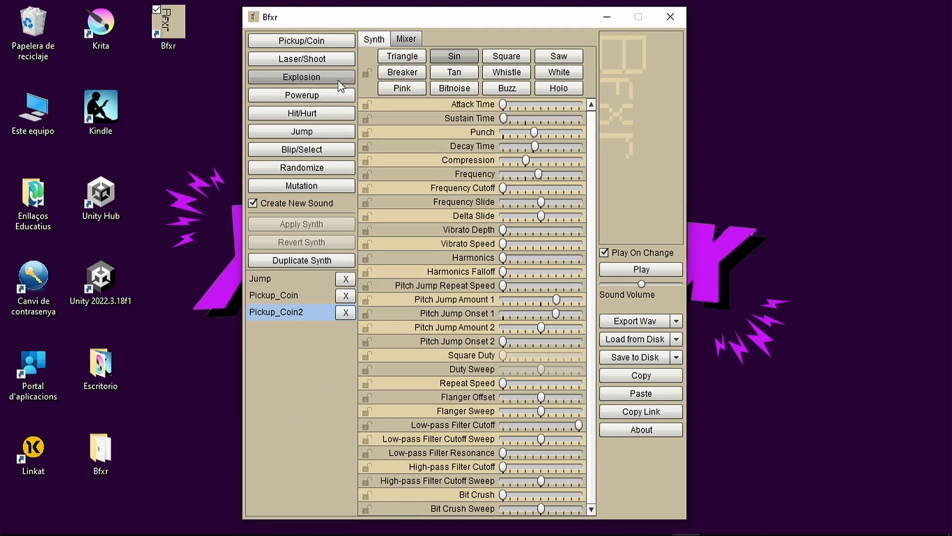
pyautogui.click(332, 118)
pyautogui.click(325, 150)
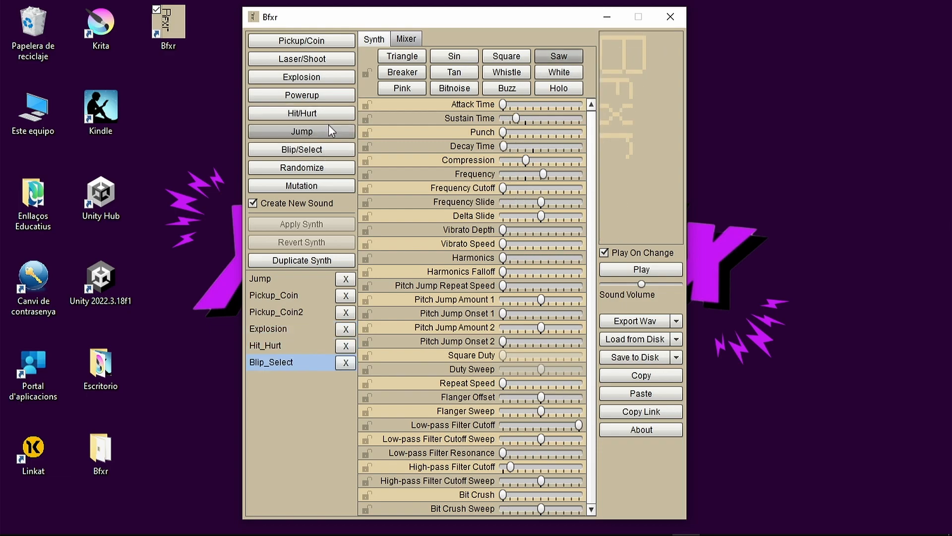
pyautogui.click(326, 109)
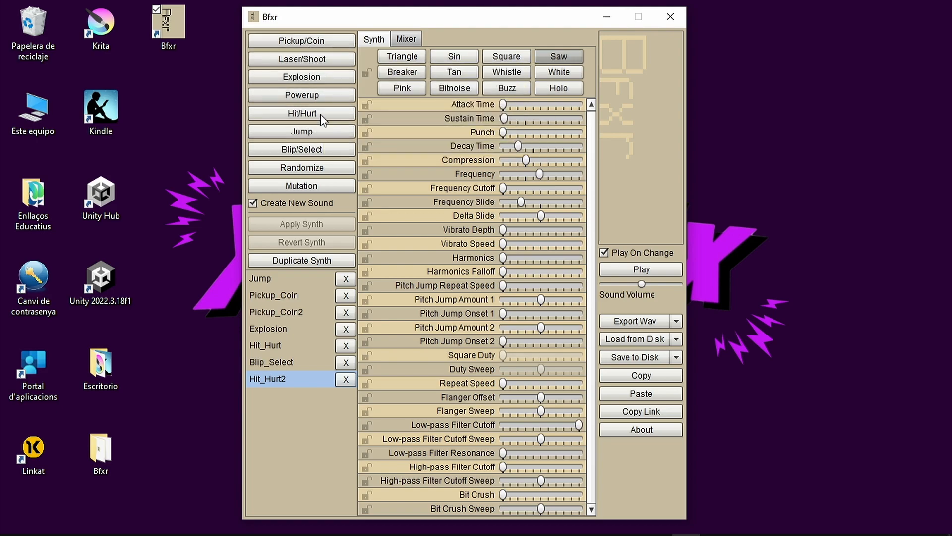
# Generate two Pickup/Coin sounds and two Laser/Shoot sounds
pyautogui.click(327, 43)
pyautogui.click(327, 43)
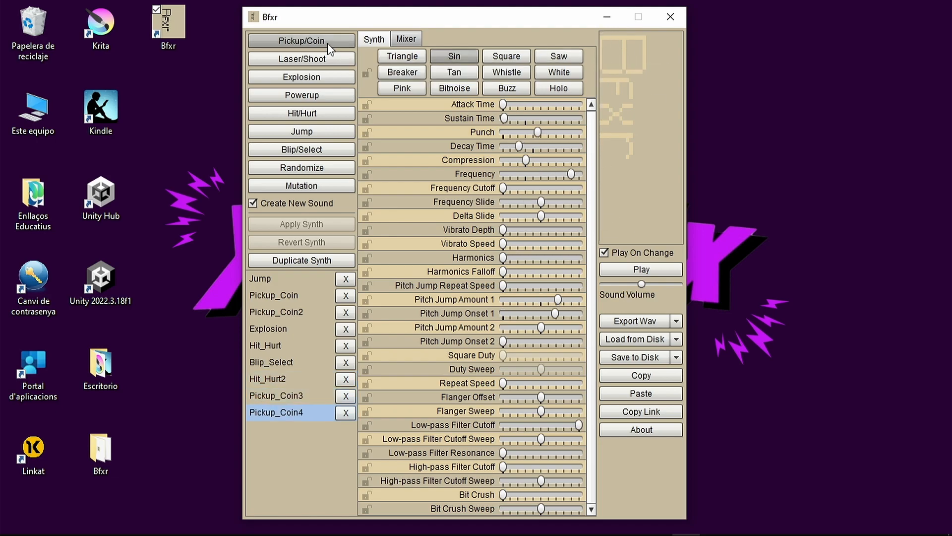
pyautogui.click(328, 56)
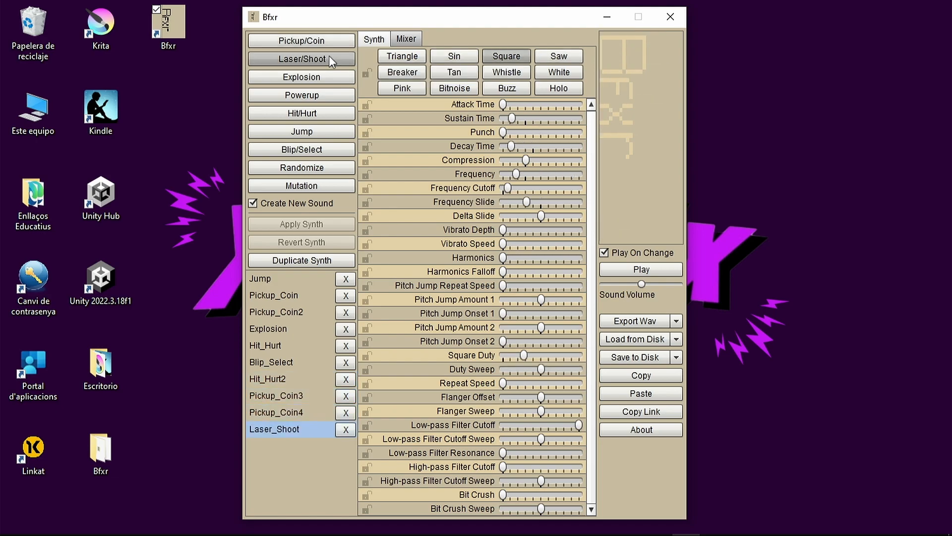
pyautogui.click(330, 56)
# Generate two more Explosion sounds and three Powerup sounds
pyautogui.click(326, 79)
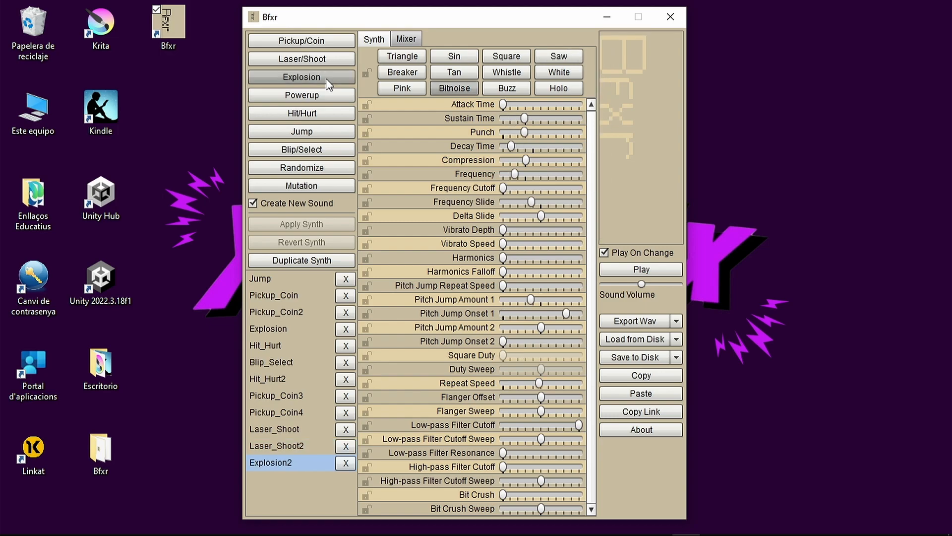
pyautogui.click(326, 78)
pyautogui.click(328, 101)
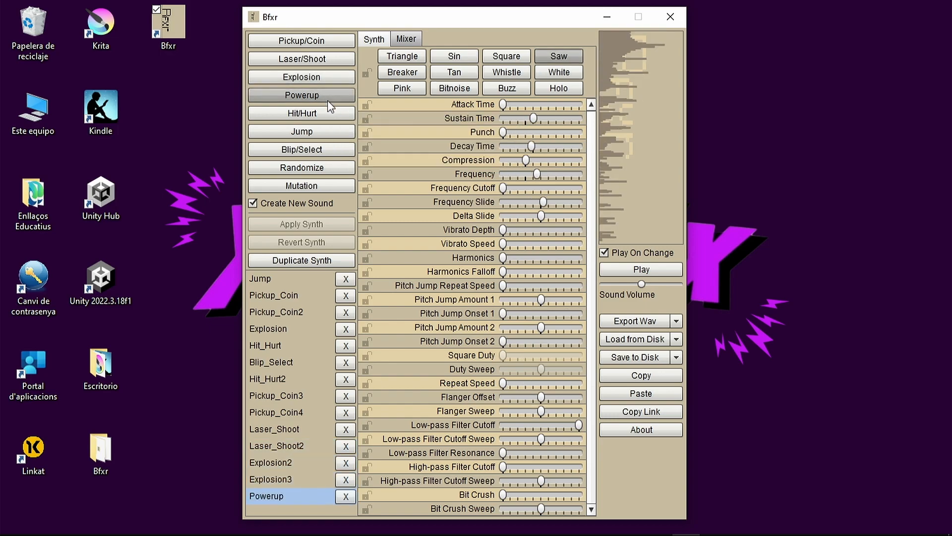
pyautogui.click(328, 101)
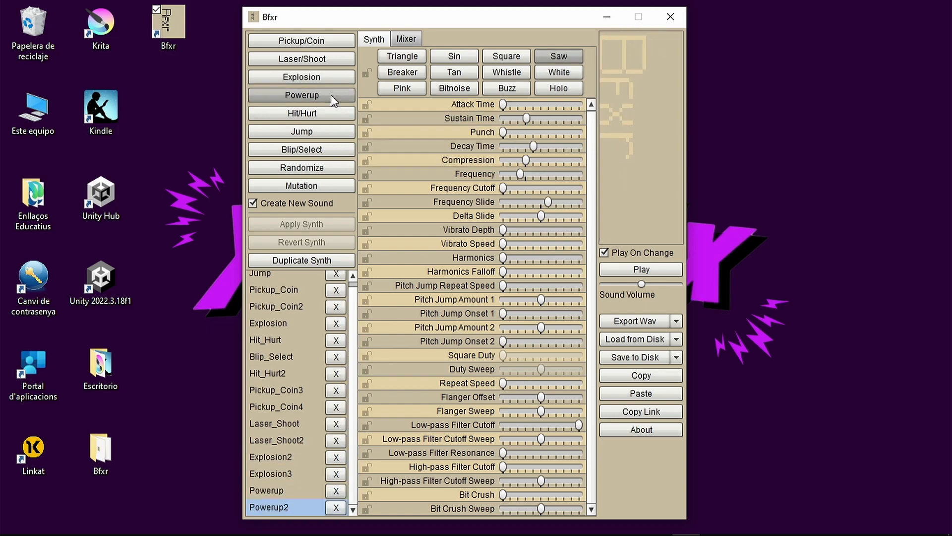
pyautogui.click(331, 94)
# Generate two more Hit/Hurt sounds and three Jump sounds
pyautogui.click(325, 117)
pyautogui.click(318, 114)
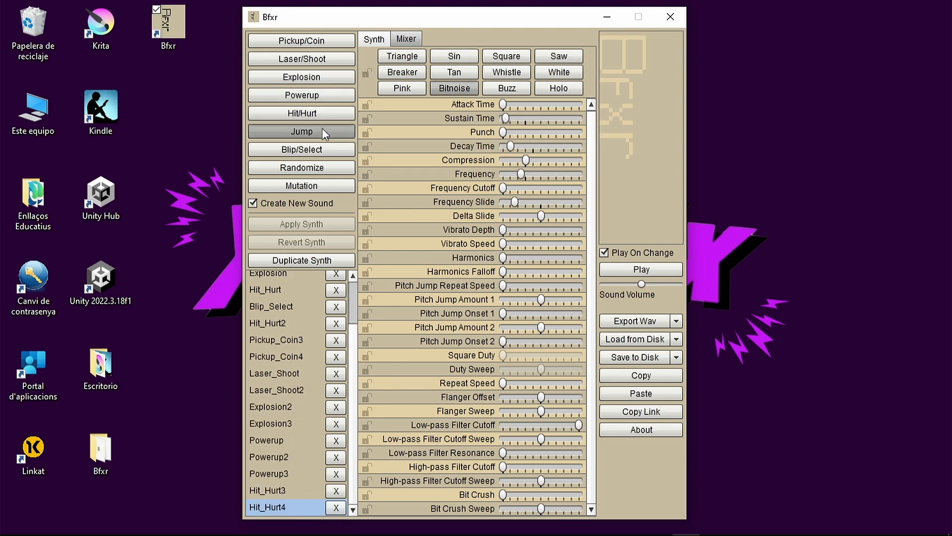
pyautogui.click(322, 132)
pyautogui.click(322, 131)
pyautogui.click(322, 131)
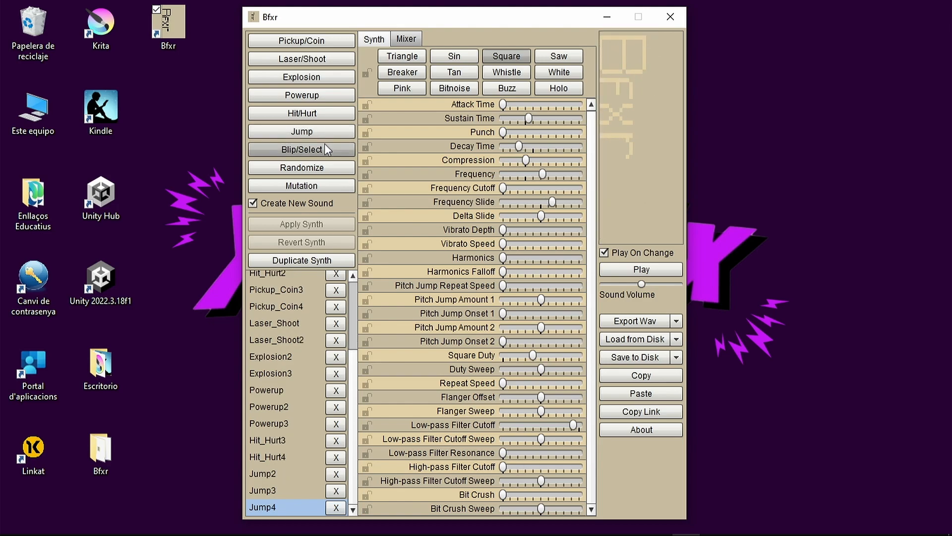
# Generate two more Blip/Select sounds and three randomized sounds
pyautogui.click(322, 151)
pyautogui.click(320, 147)
pyautogui.click(325, 166)
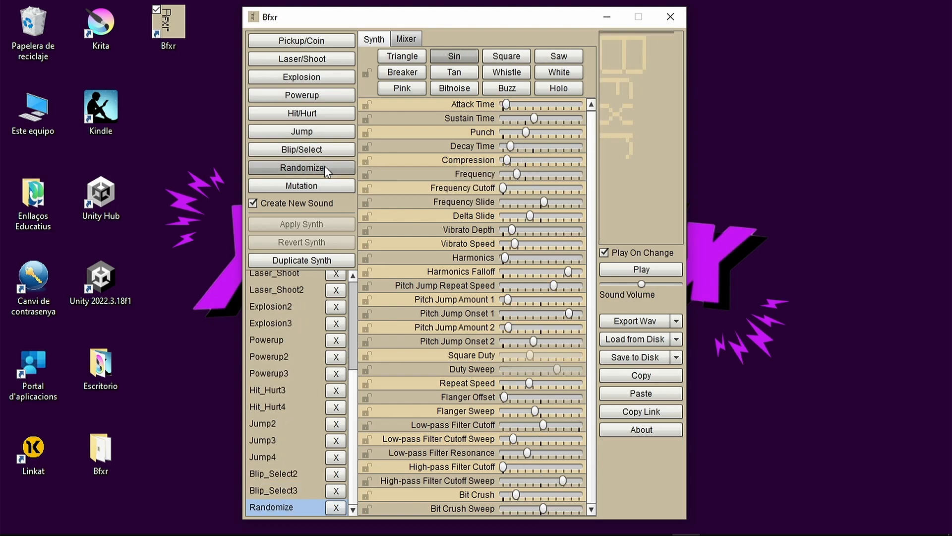
pyautogui.click(324, 165)
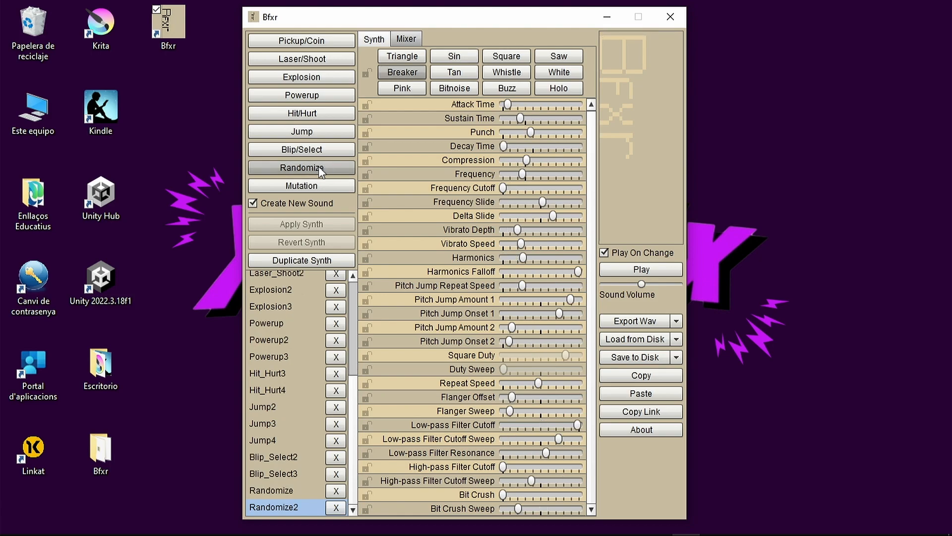
pyautogui.click(292, 168)
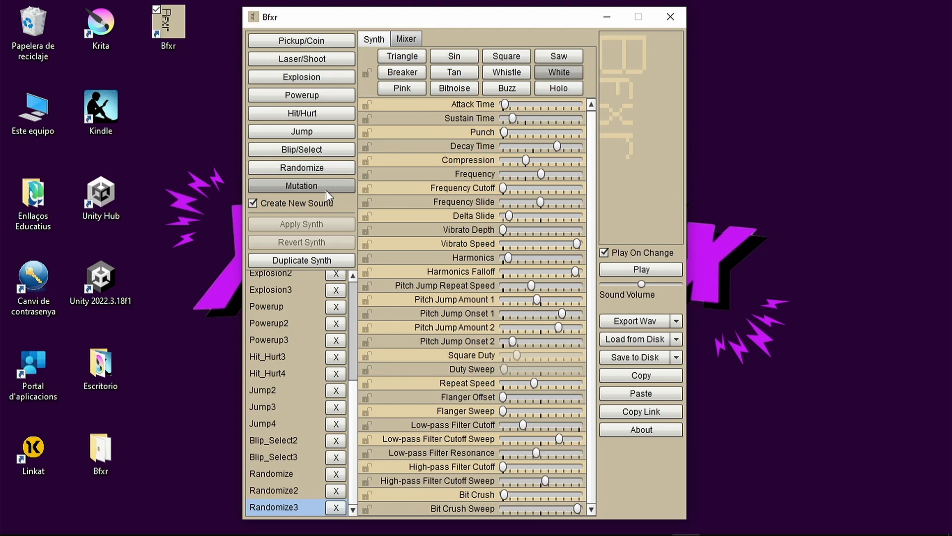
# Generate a mutation of the last randomized sound, and create four more Explosion sounds
pyautogui.click(288, 186)
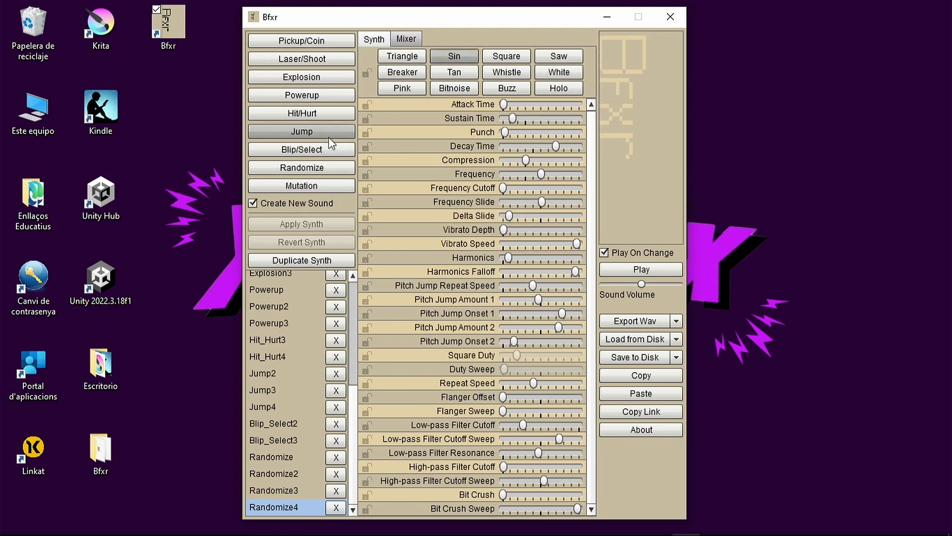
pyautogui.click(311, 80)
pyautogui.click(311, 81)
pyautogui.click(310, 80)
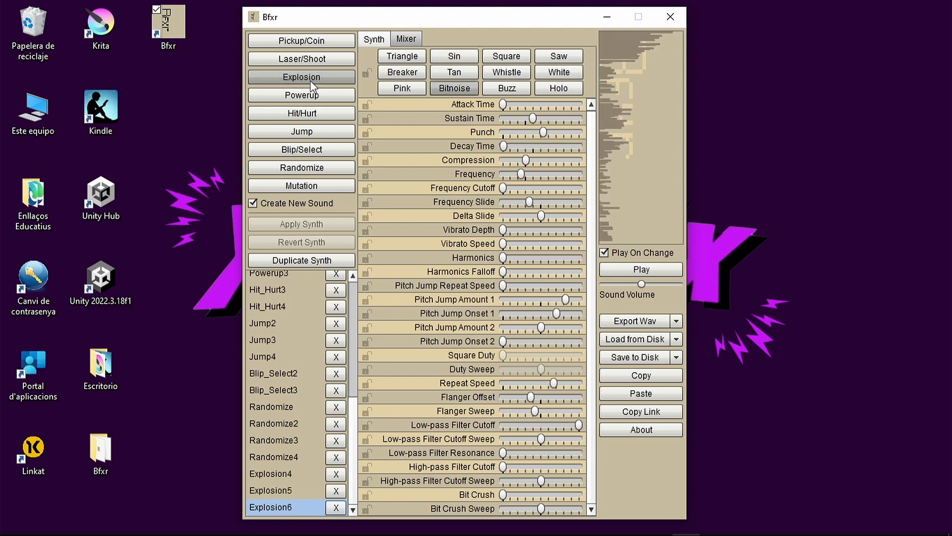
pyautogui.click(310, 81)
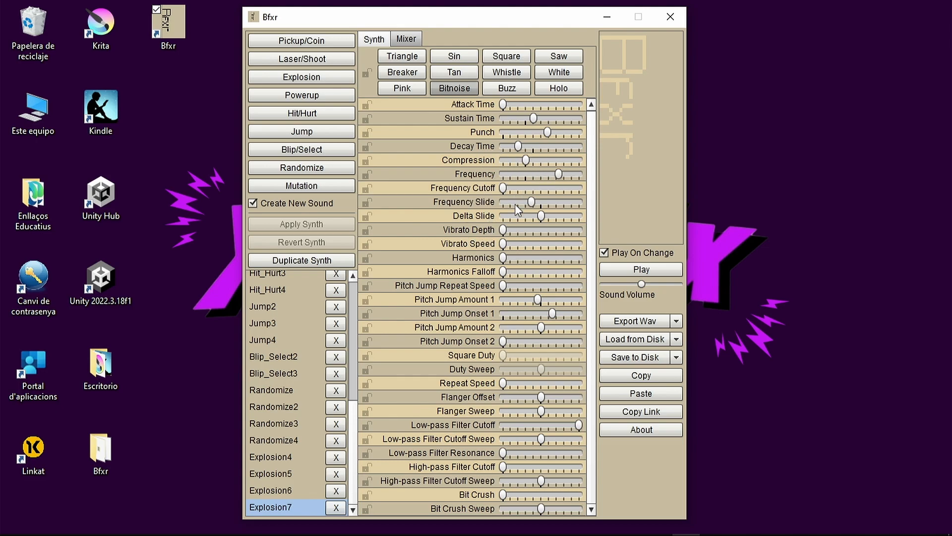
# Lower the newest explosion's Delta Slide slightly below centre, raise Attack Time to about a fifth, and raise Harmonics Falloff slightly
pyautogui.moveTo(542, 219)
pyautogui.moveTo(530, 217); pyautogui.dragTo(530, 217)
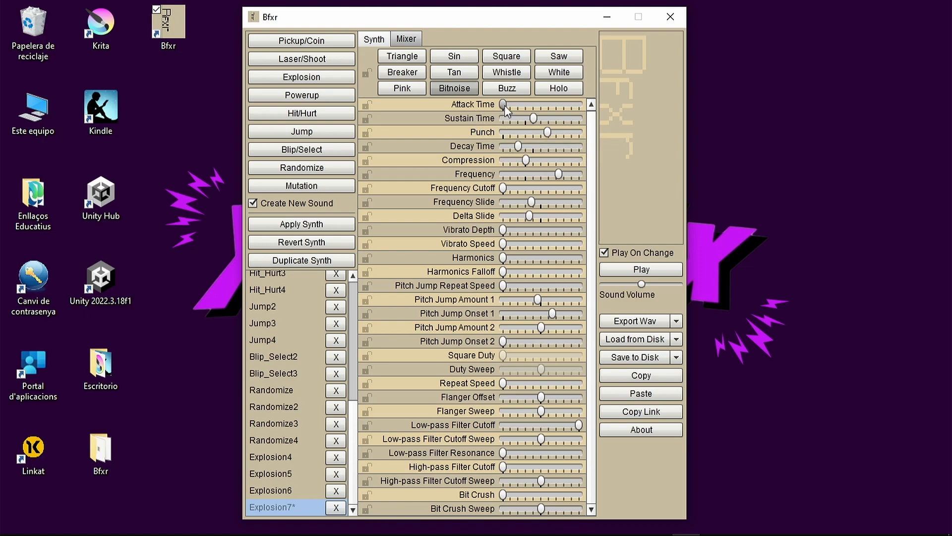
pyautogui.moveTo(506, 104); pyautogui.dragTo(524, 105)
pyautogui.moveTo(507, 272); pyautogui.dragTo(514, 273)
# Play the edited explosion and export it as a WAV named Explosion7 to the desktop (Escritorio)
pyautogui.click(616, 262)
pyautogui.click(630, 320)
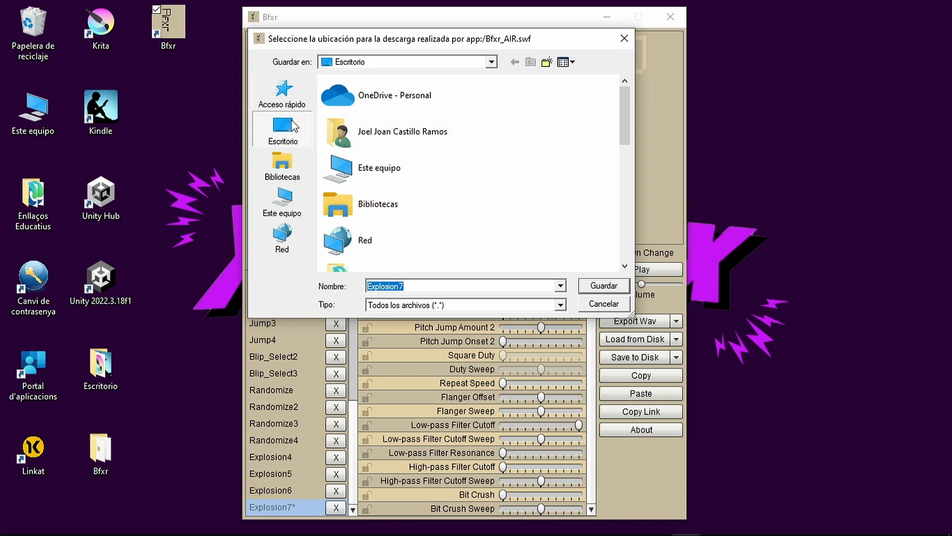
pyautogui.click(593, 289)
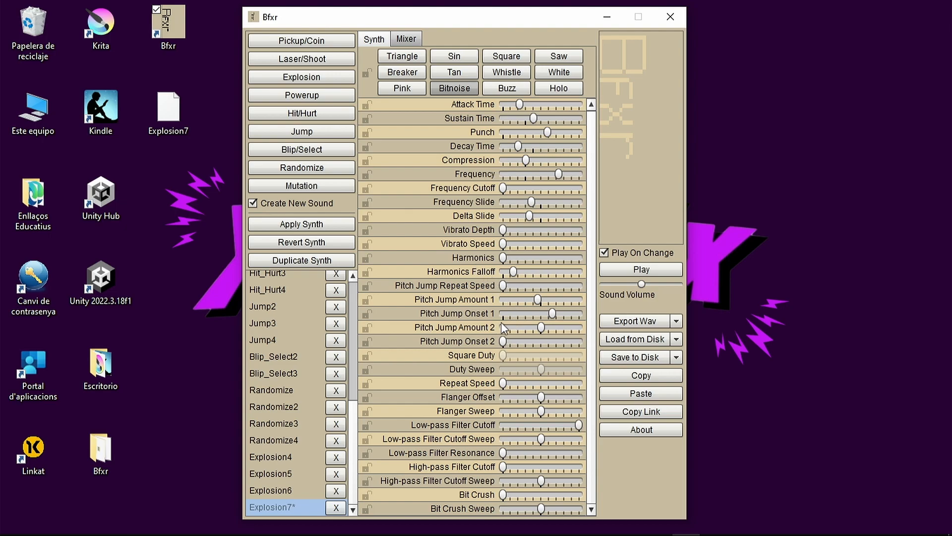
# Save the edited explosion's Bfxr file to the desktop under the name Explosion7, and minimize the window
pyautogui.click(631, 359)
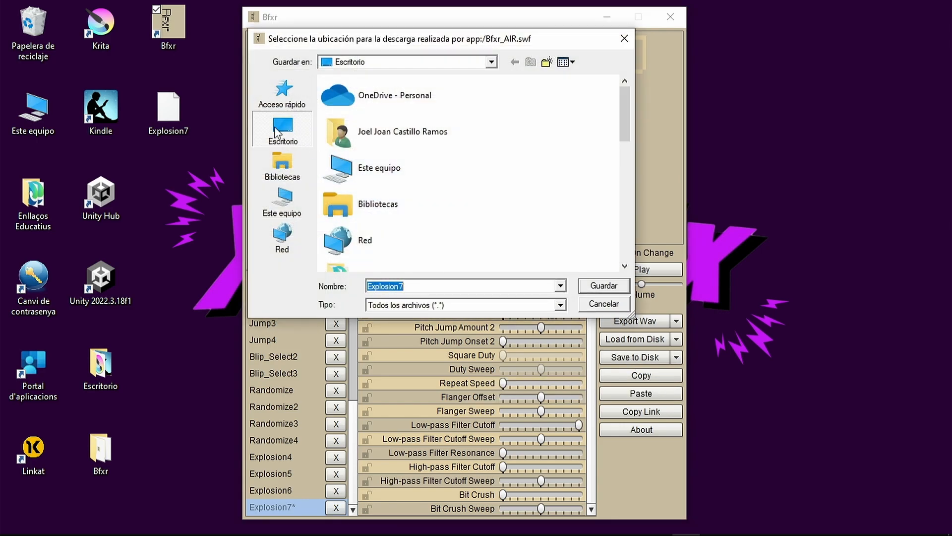
pyautogui.click(603, 287)
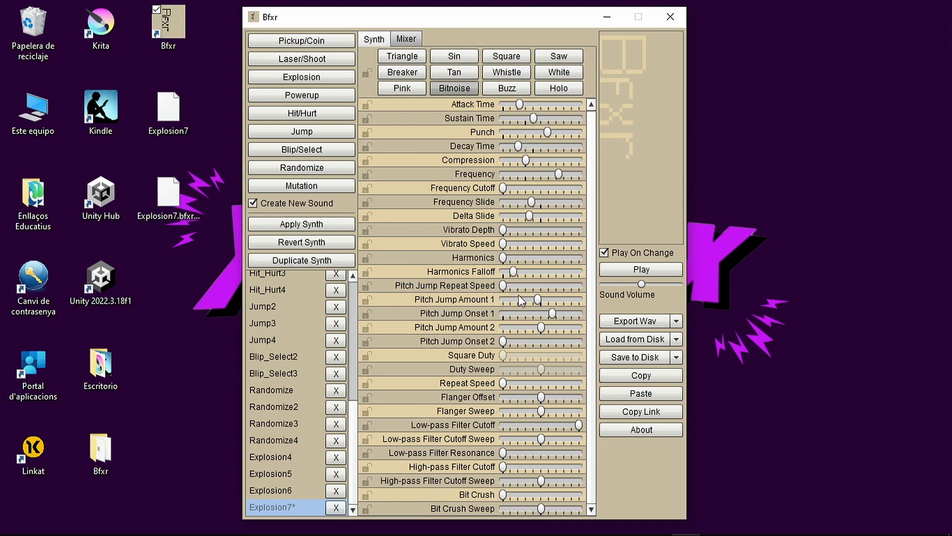
pyautogui.click(609, 16)
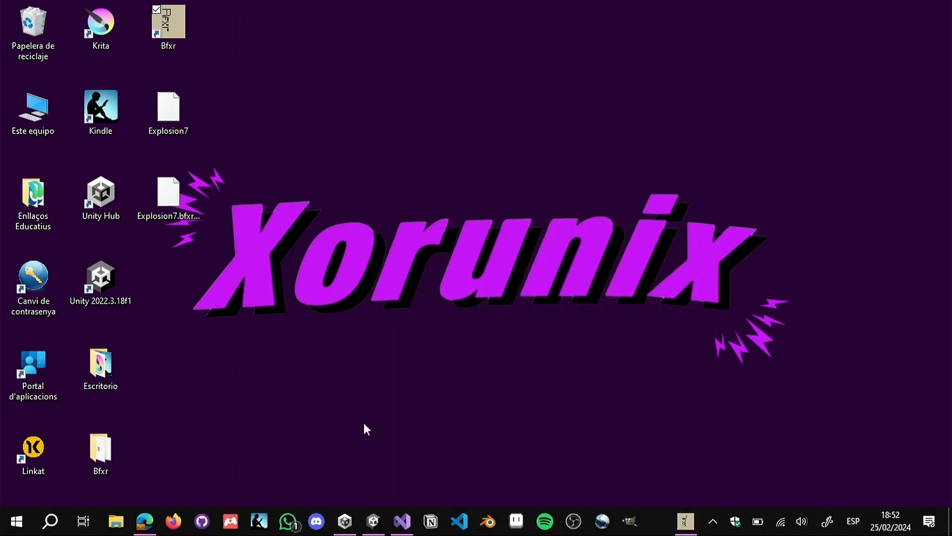